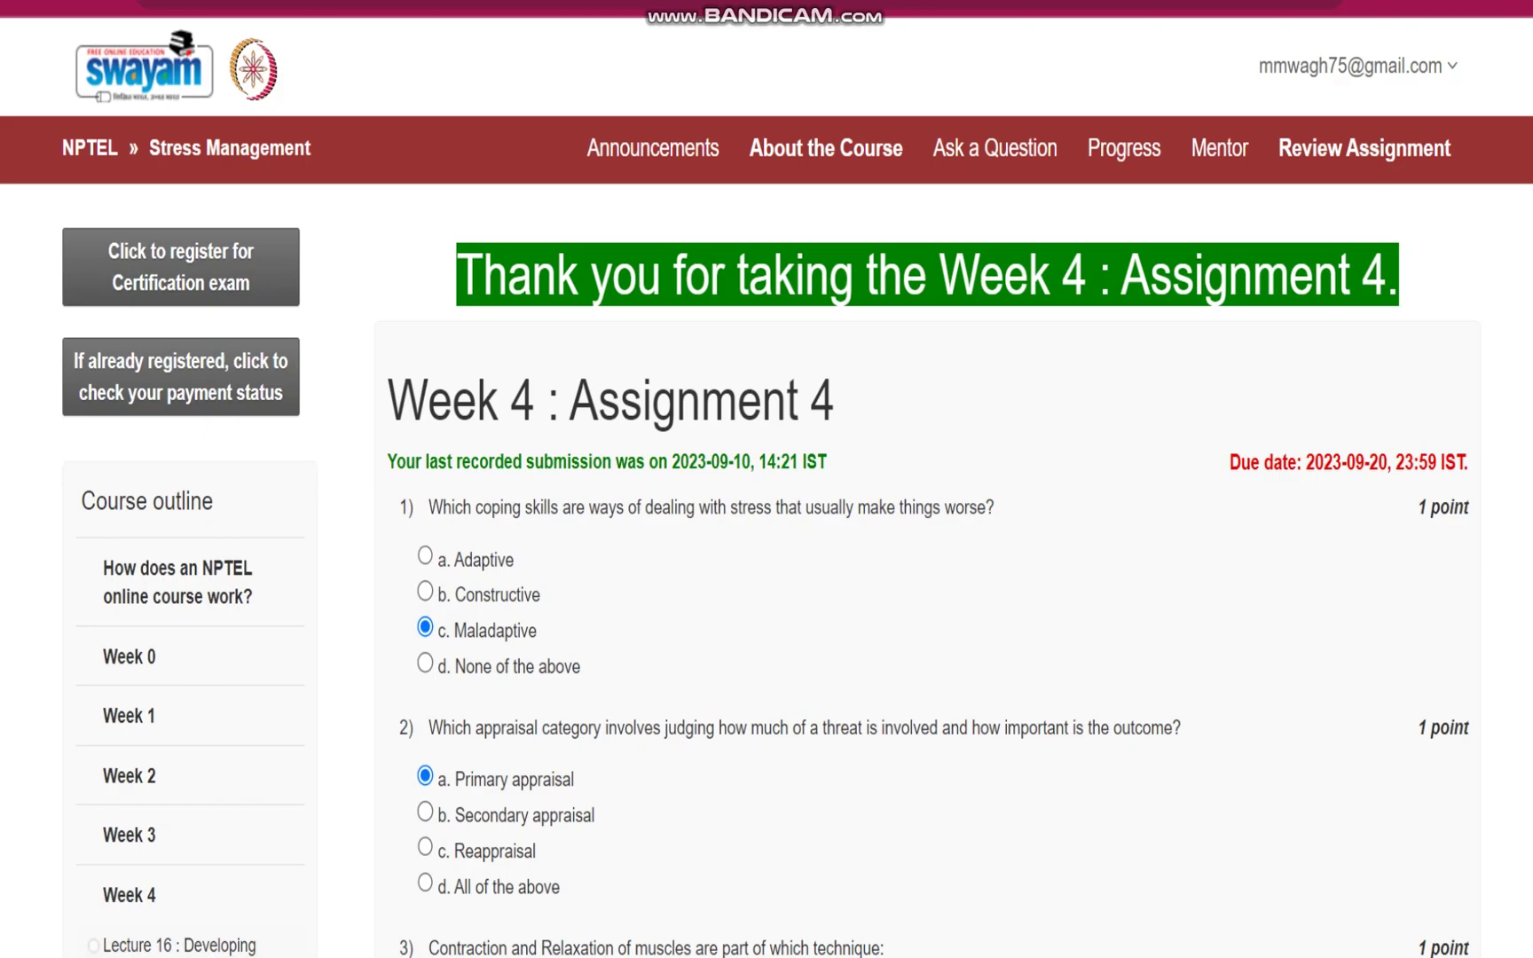
{"action": "scroll", "coordinate": [766, 479], "scroll_direction": "down", "scroll_amount": 3}
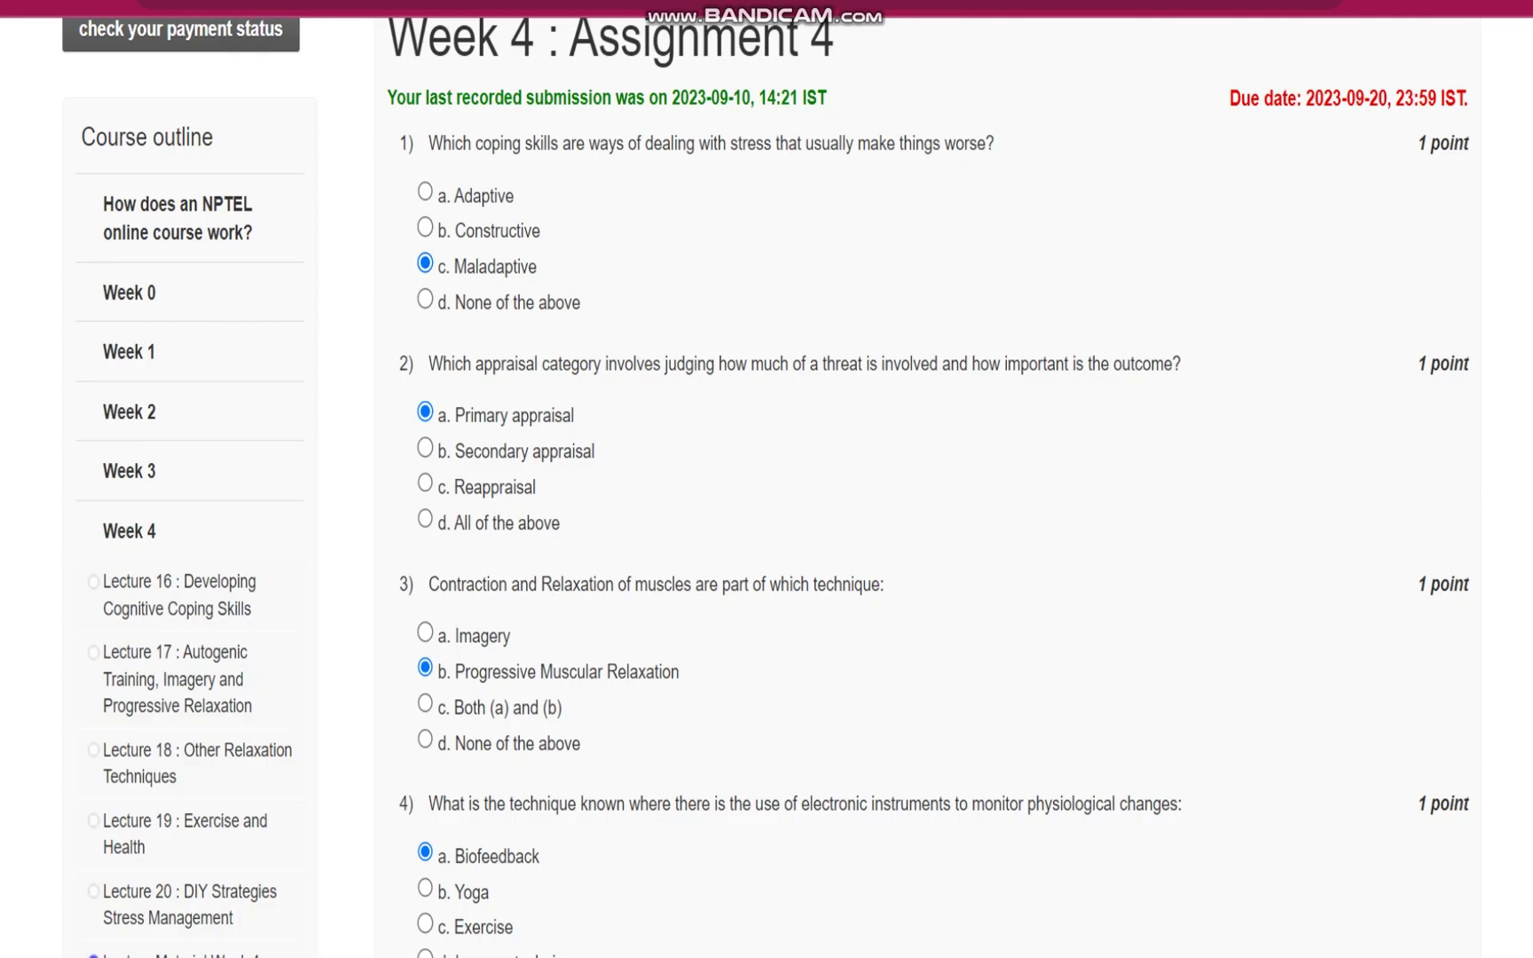
{"action": "scroll", "coordinate": [767, 479], "scroll_direction": "down", "scroll_amount": 3}
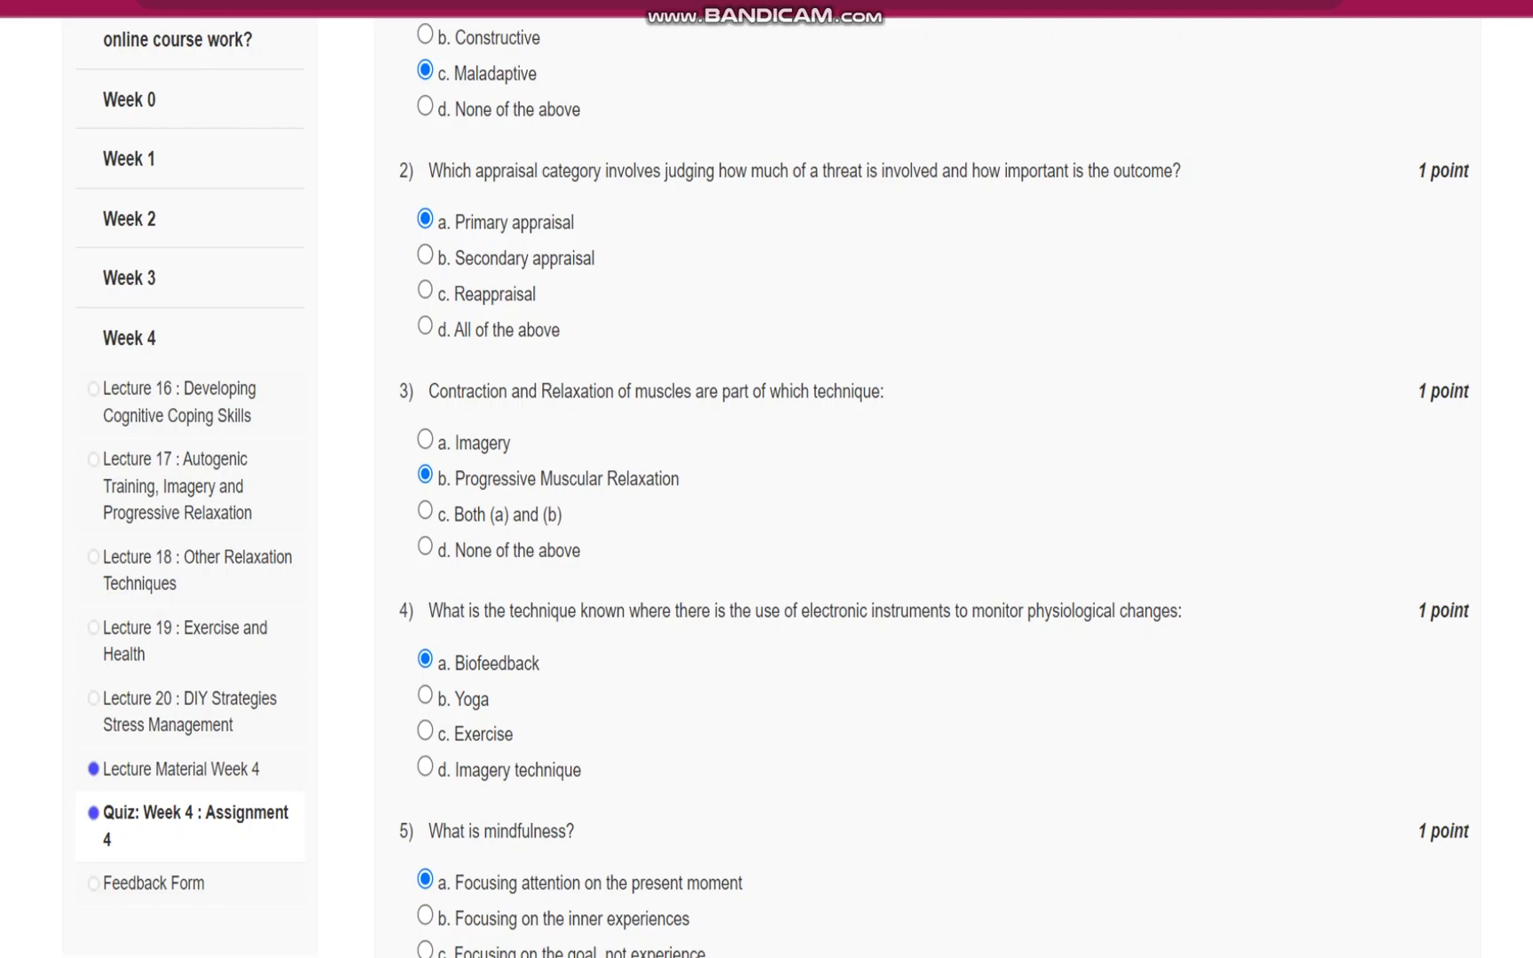
{"action": "scroll", "coordinate": [766, 479], "scroll_direction": "down", "scroll_amount": 3}
{"action": "scroll", "coordinate": [766, 479], "scroll_direction": "down", "scroll_amount": 2}
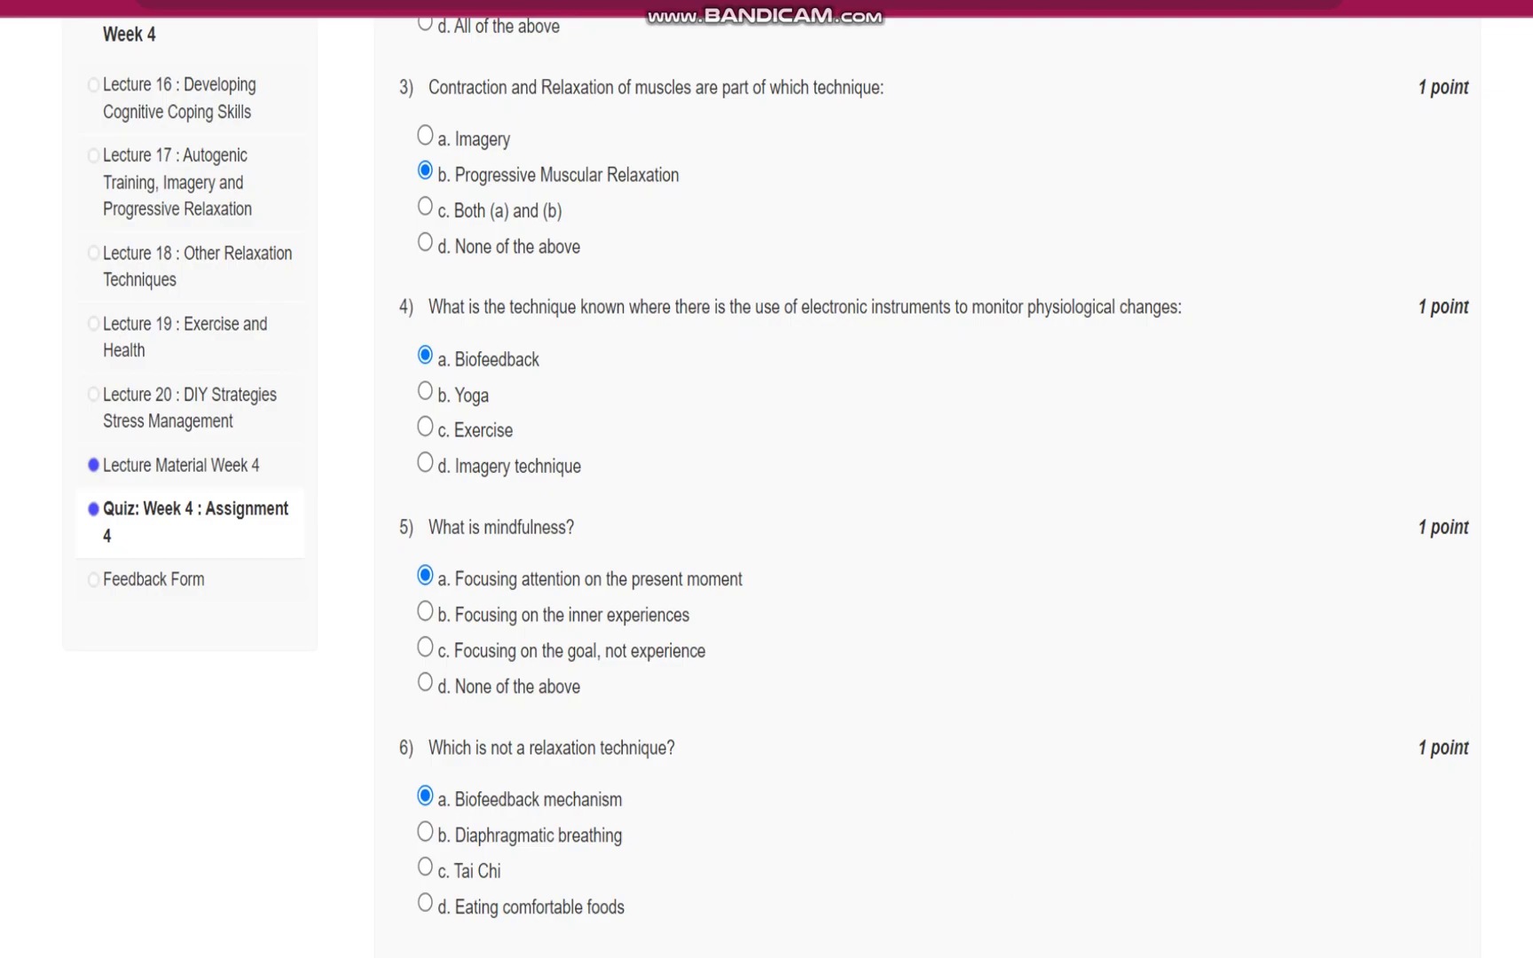
{"action": "scroll", "coordinate": [767, 479], "scroll_direction": "down", "scroll_amount": 3}
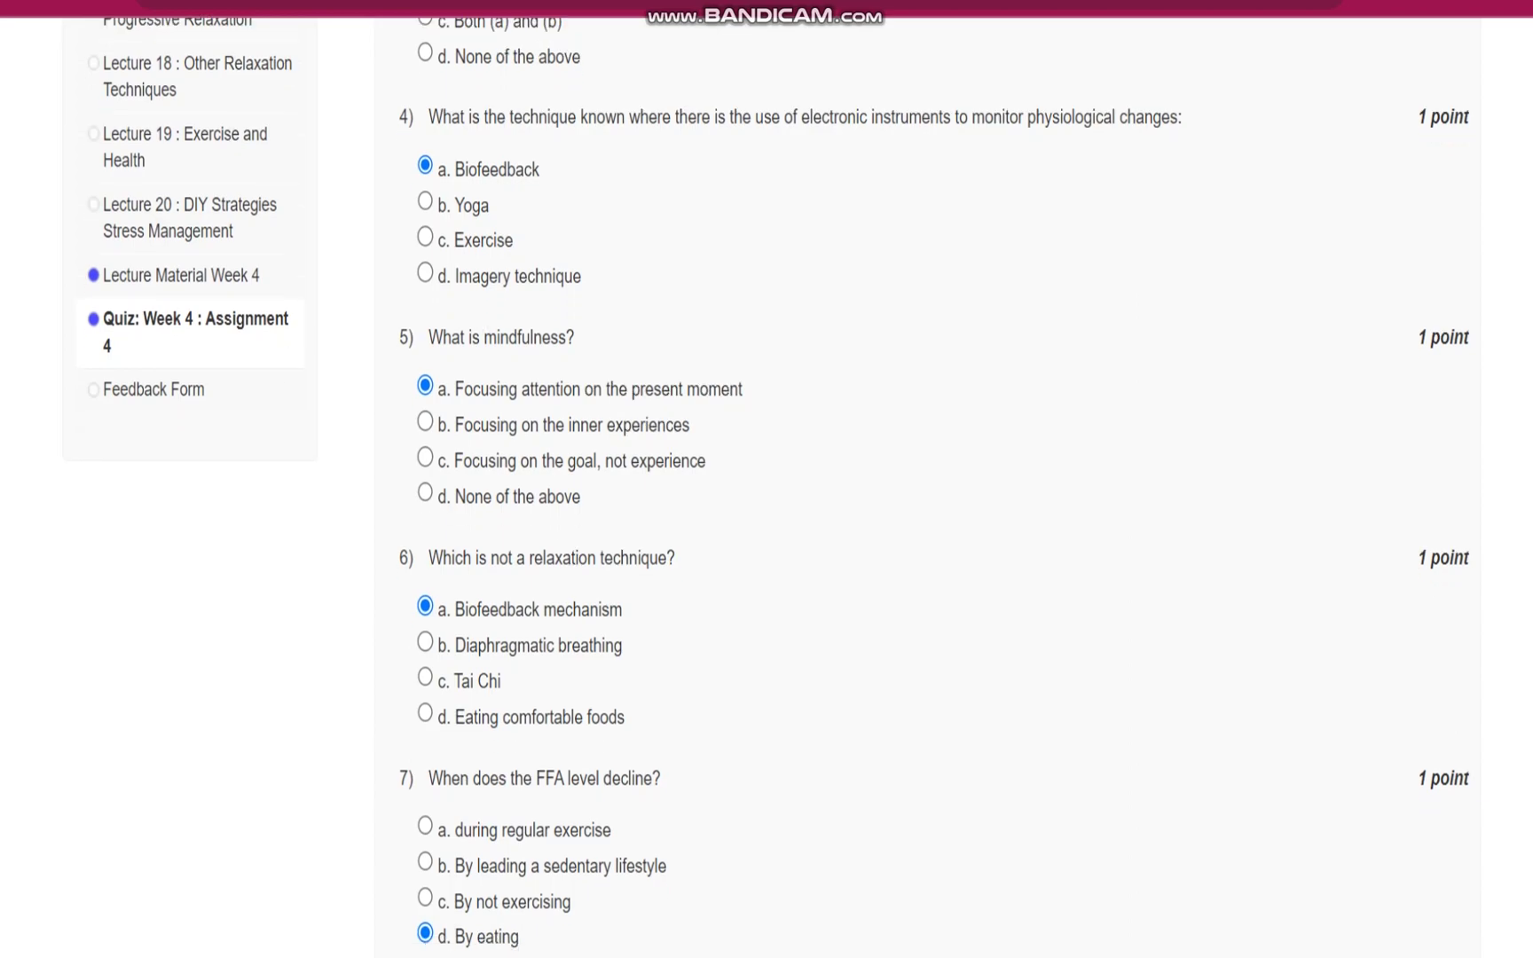
{"action": "scroll", "coordinate": [766, 479], "scroll_direction": "down", "scroll_amount": 4}
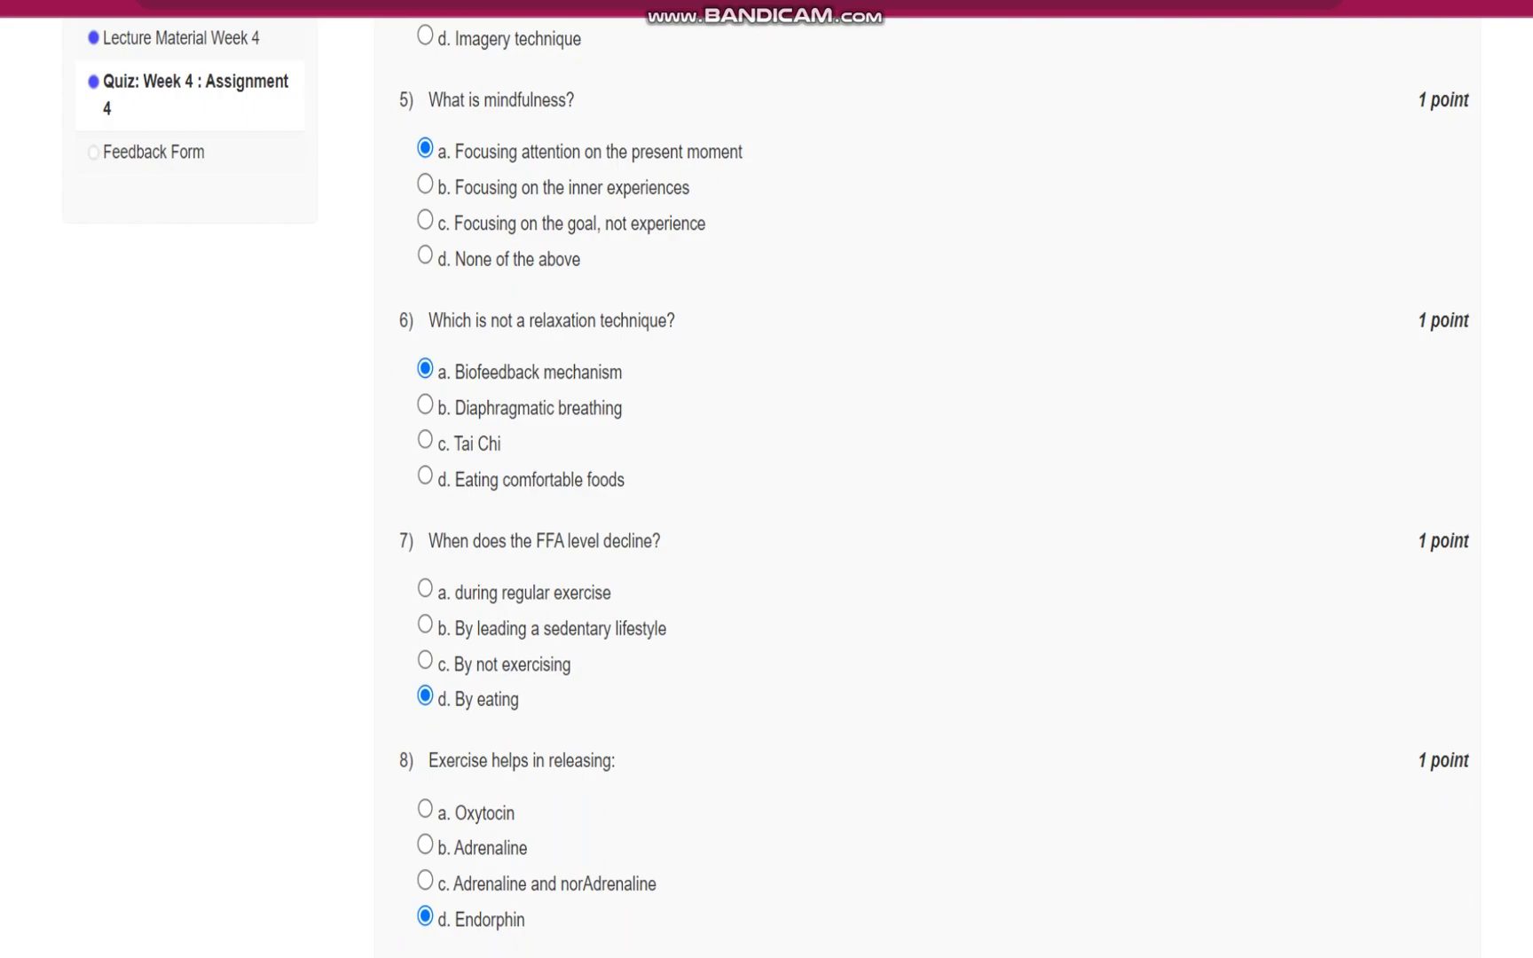
{"action": "scroll", "coordinate": [766, 479], "scroll_direction": "down", "scroll_amount": 3}
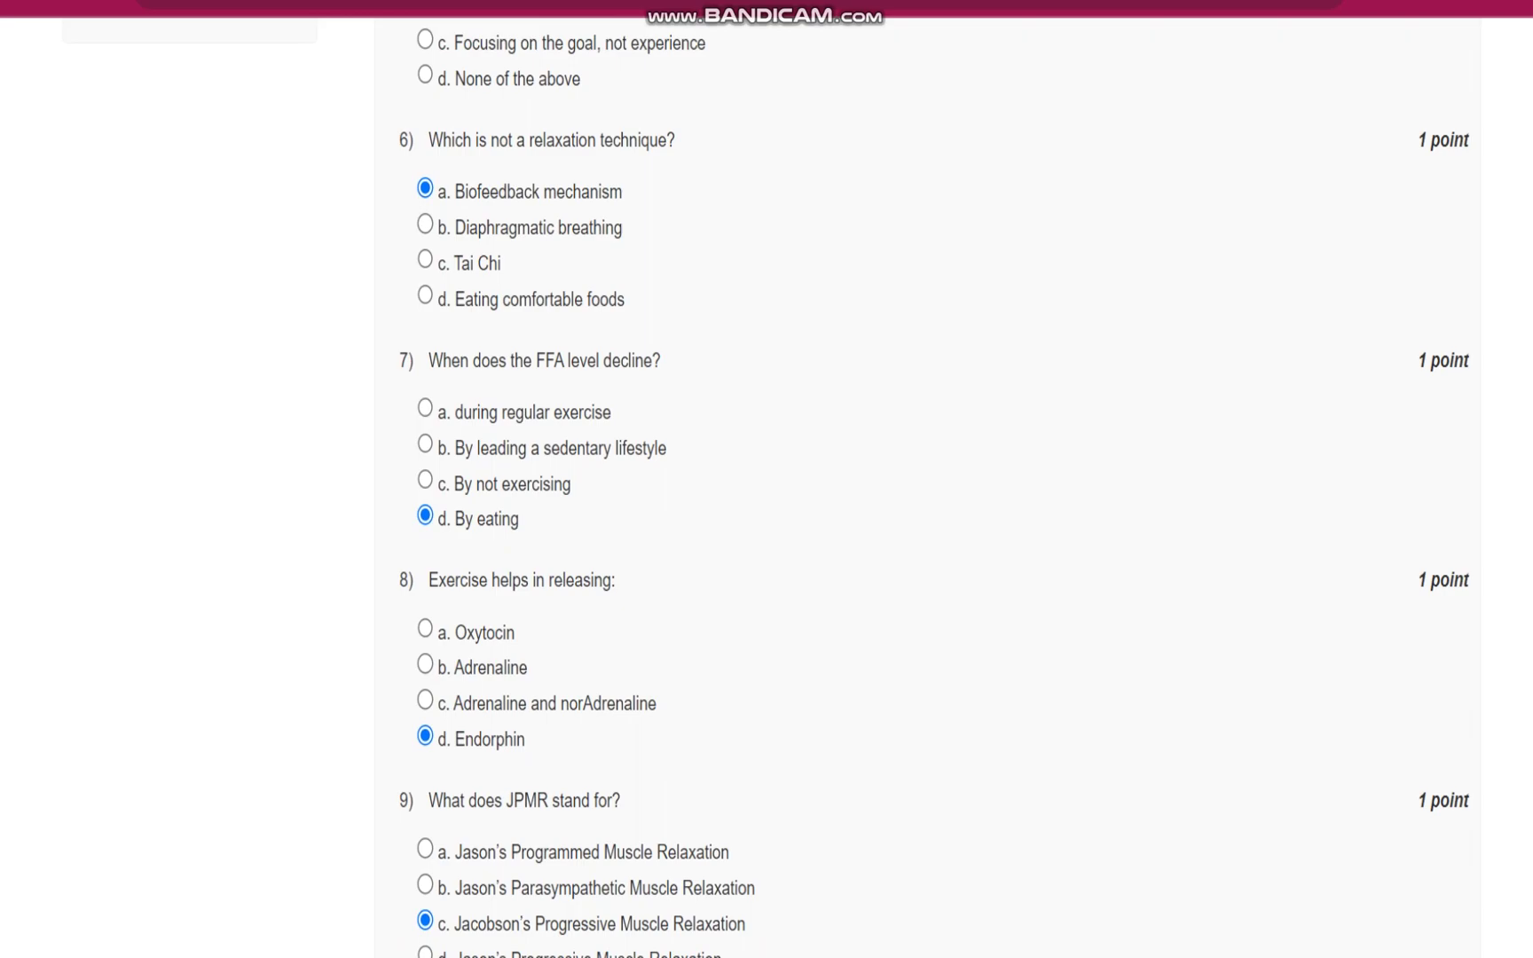
{"action": "scroll", "coordinate": [766, 479], "scroll_direction": "down", "scroll_amount": 3}
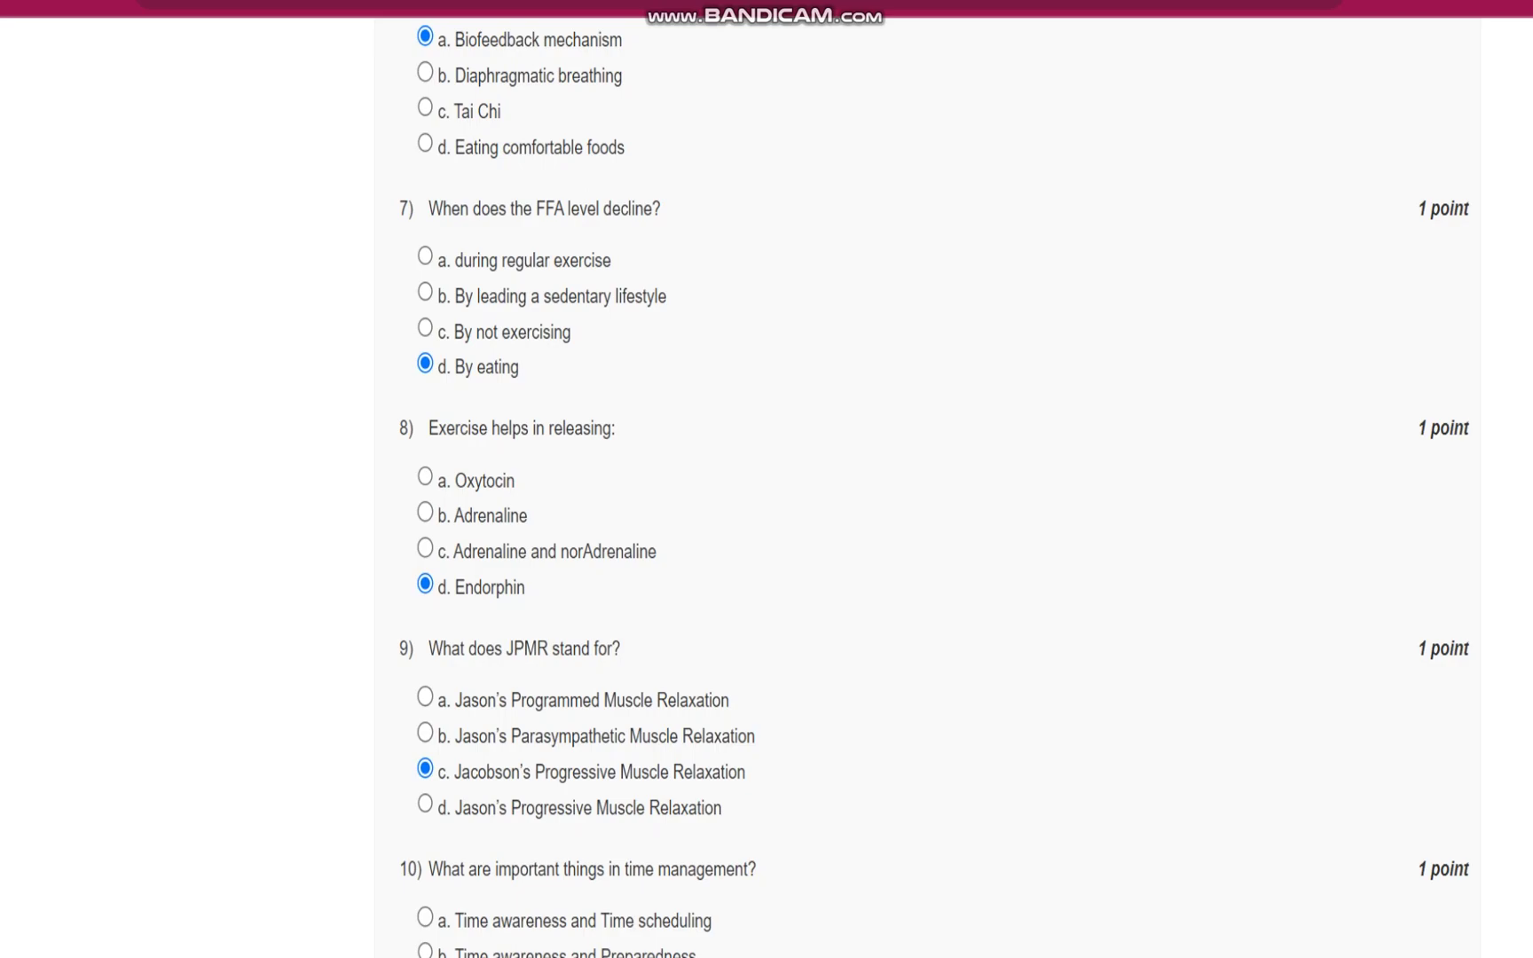
{"action": "scroll", "coordinate": [766, 479], "scroll_direction": "down", "scroll_amount": 4}
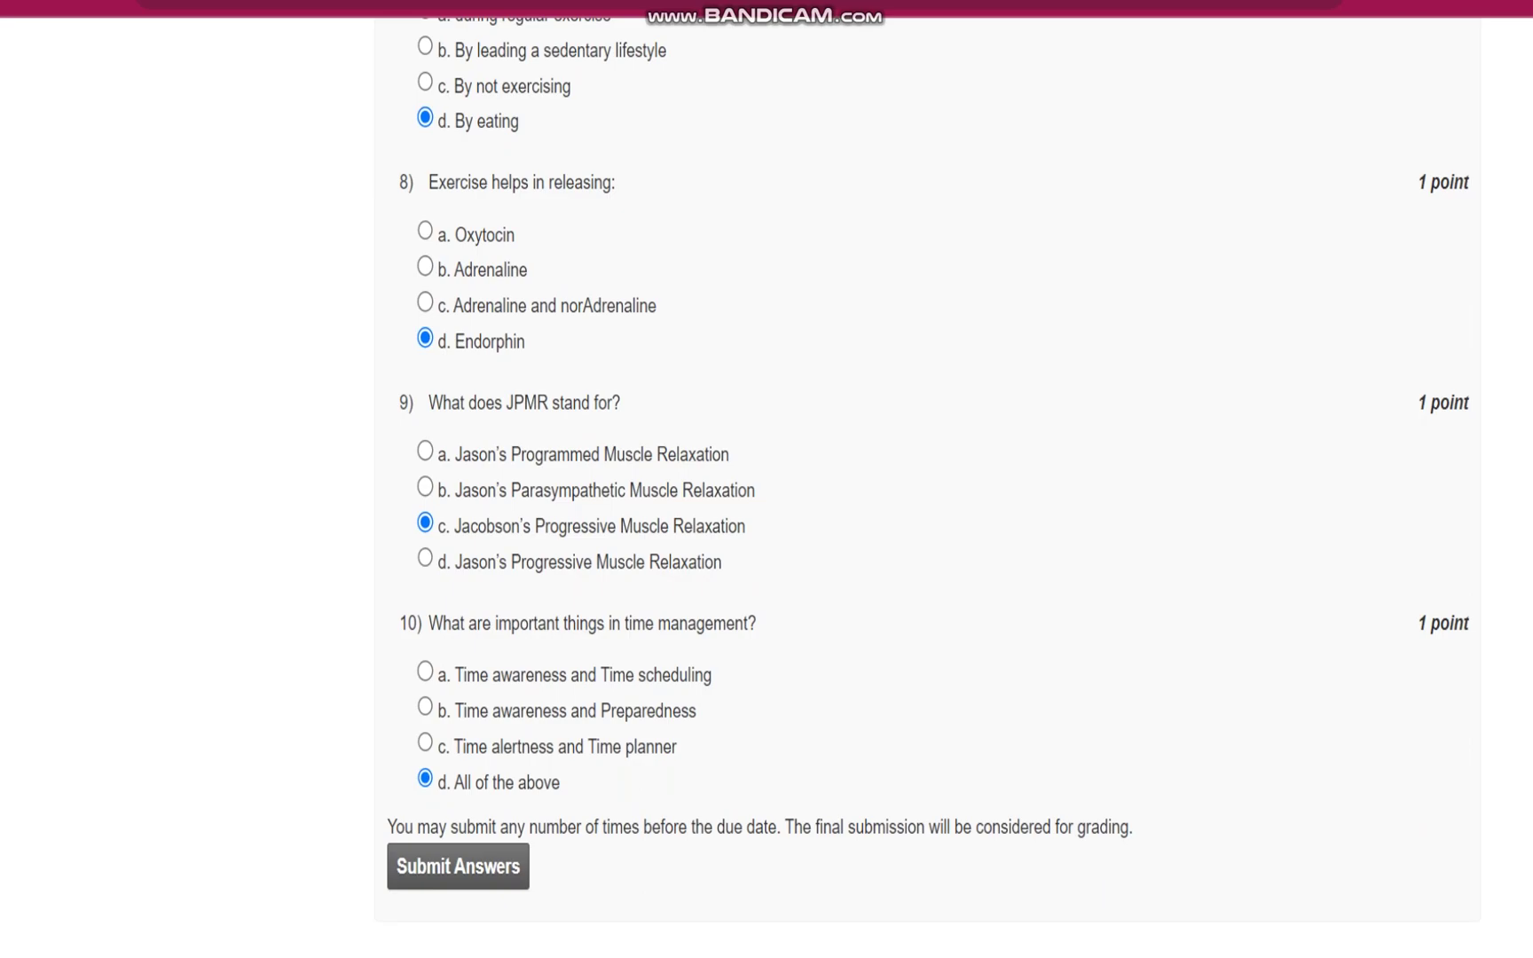
{"action": "scroll", "coordinate": [766, 480], "scroll_direction": "down", "scroll_amount": 2}
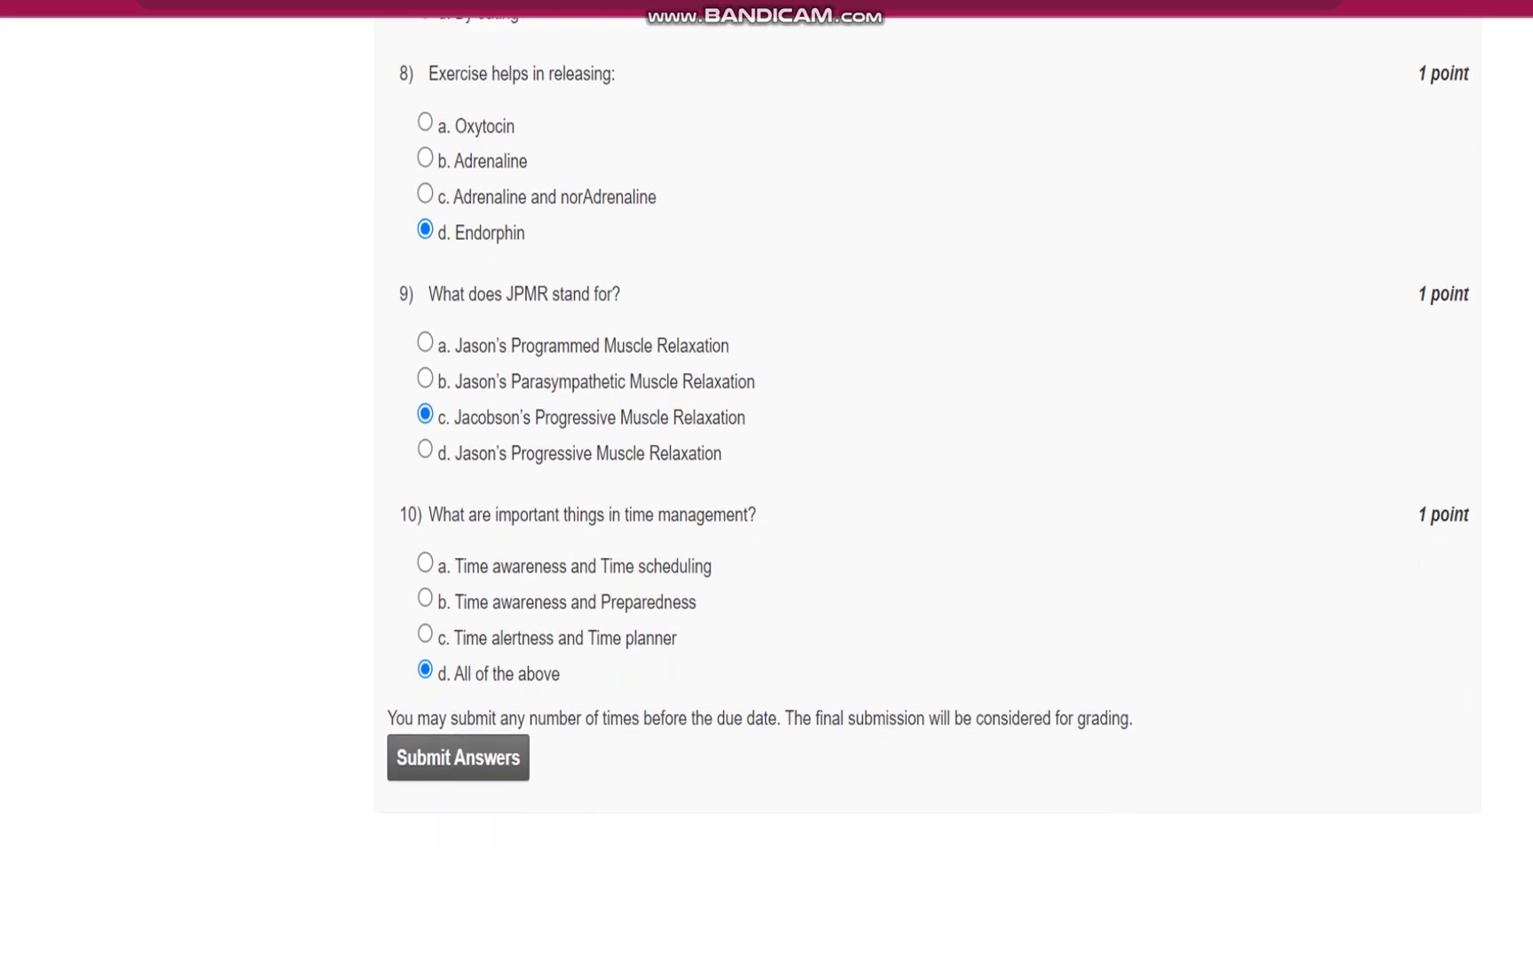